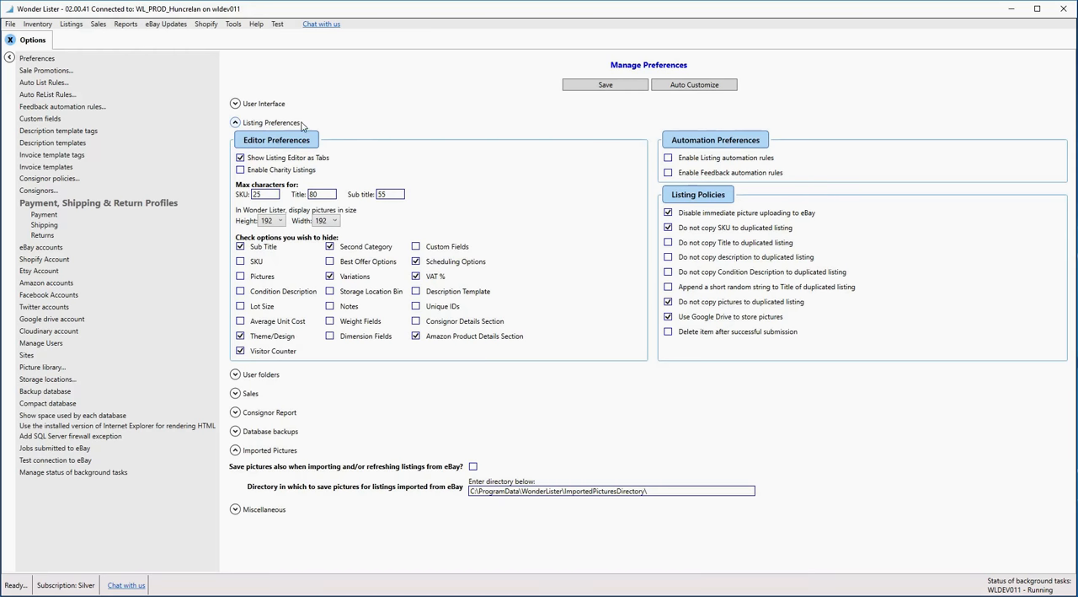
- Turn off Show Listing Editor as Tabs in the listing preferences and save the settings
left_click(236, 123)
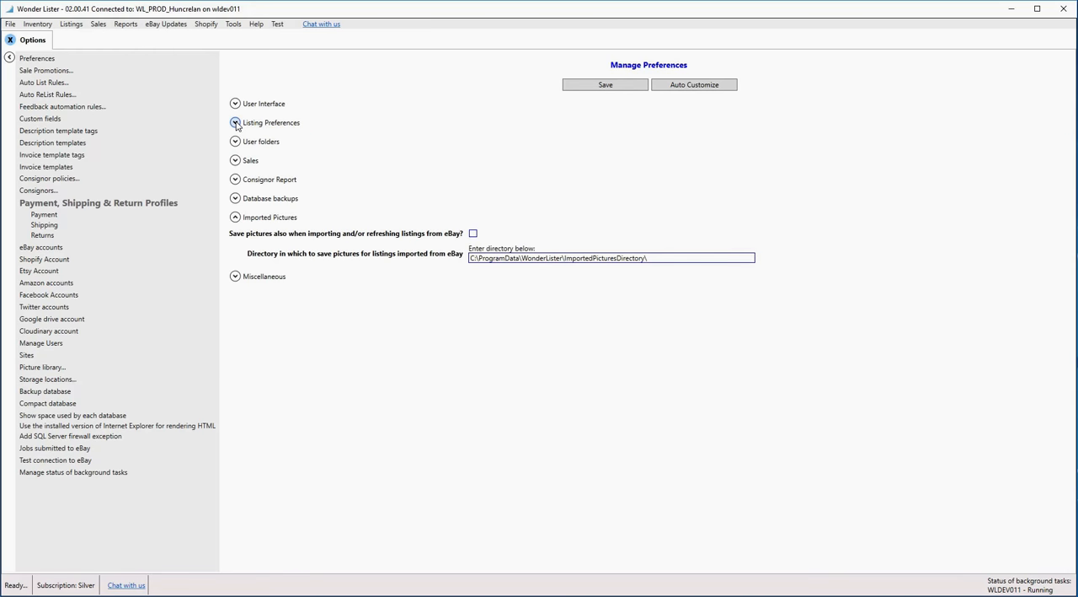
left_click(236, 123)
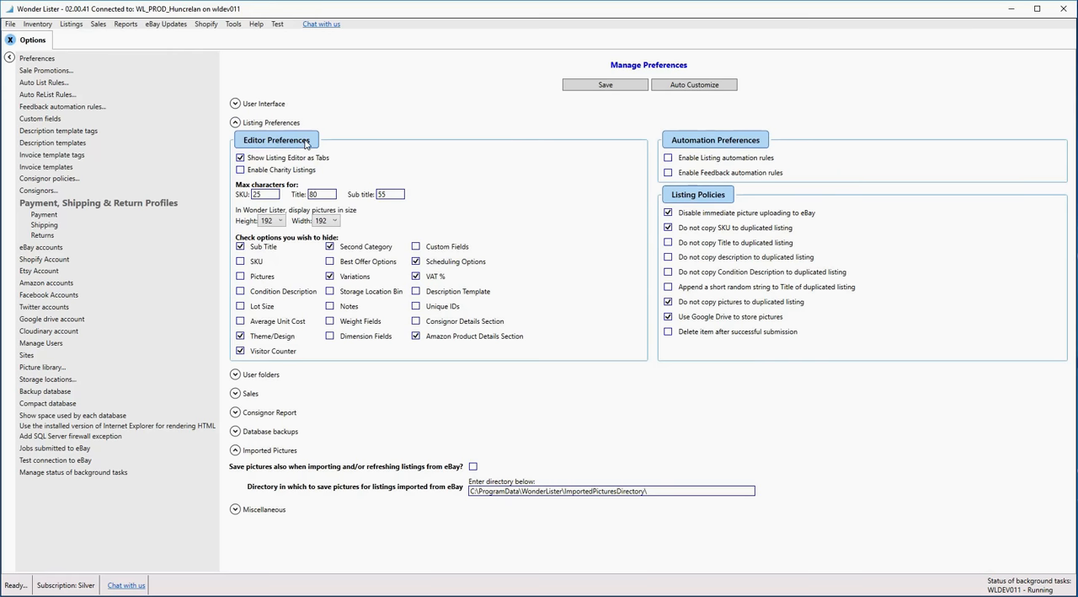
left_click(241, 160)
left_click(602, 86)
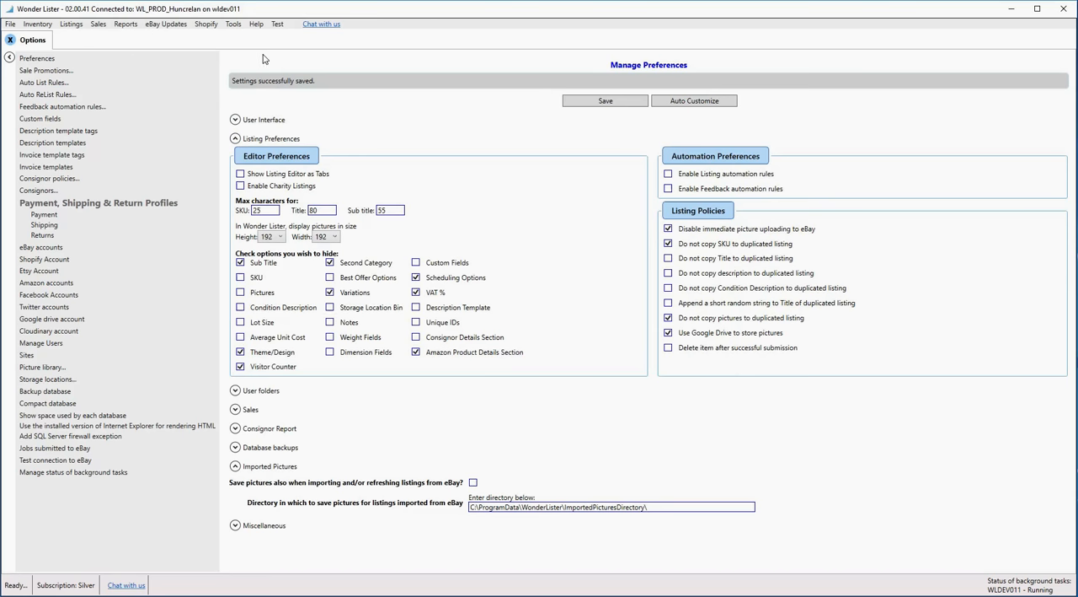
- Go to the managed listings and open the Galway letter opener listing in the Listing Editor
left_click(75, 25)
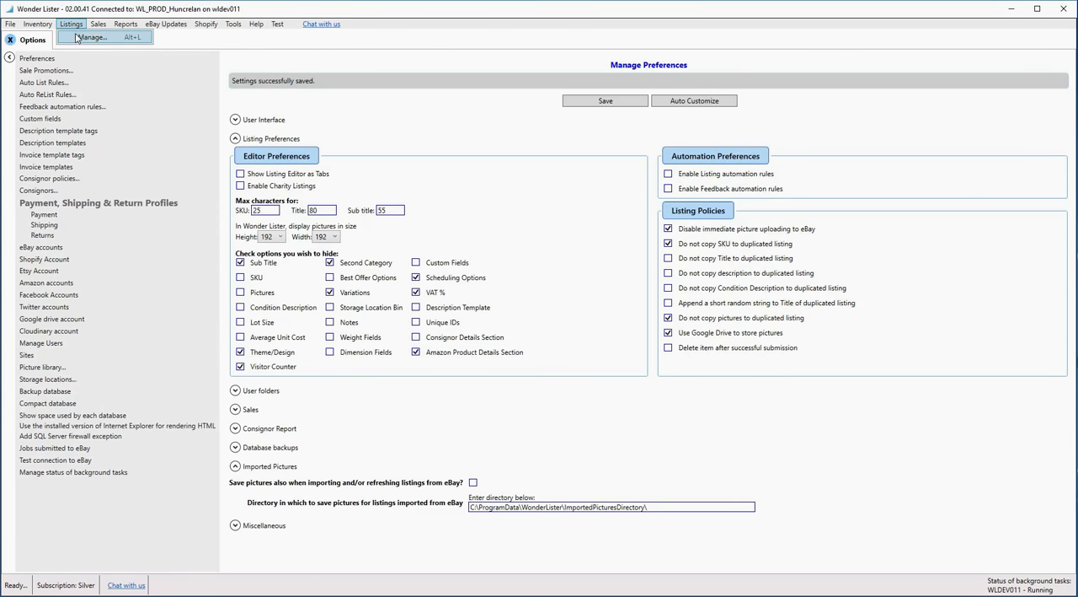
left_click(102, 40)
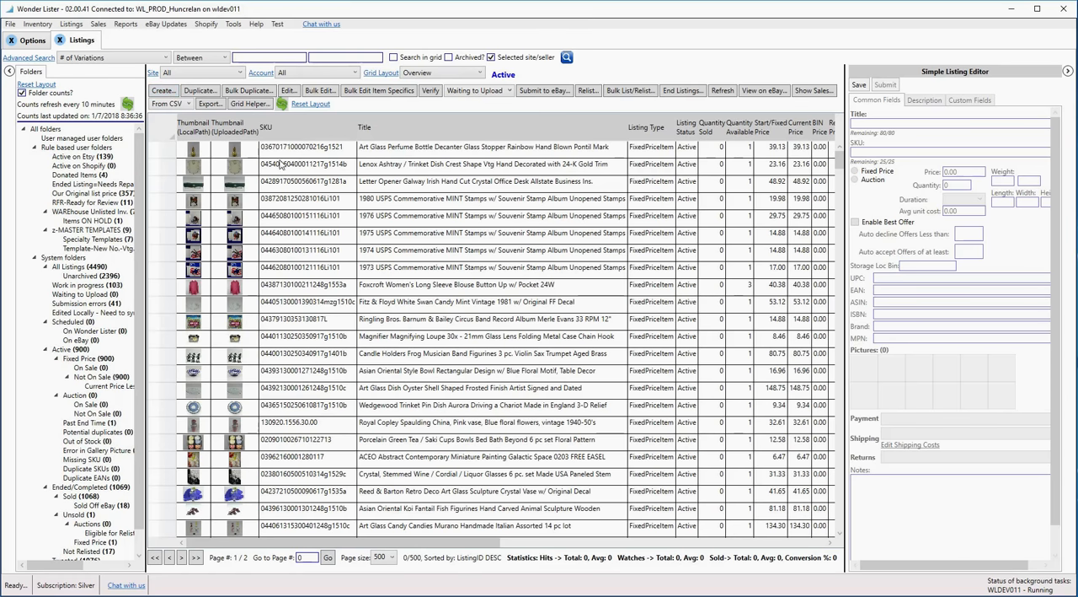
left_click(417, 201)
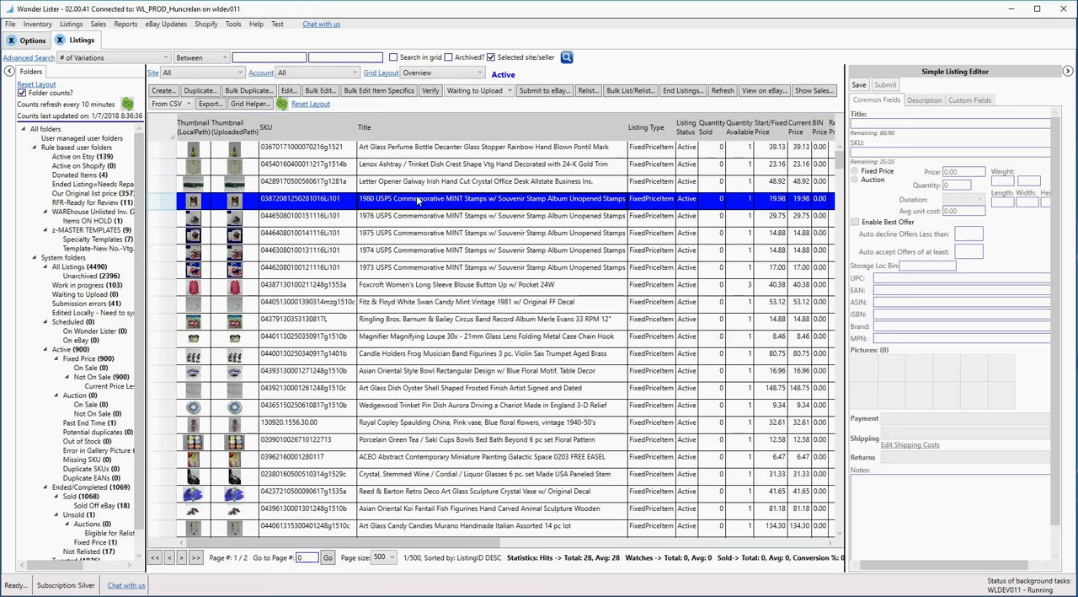
left_click(501, 270)
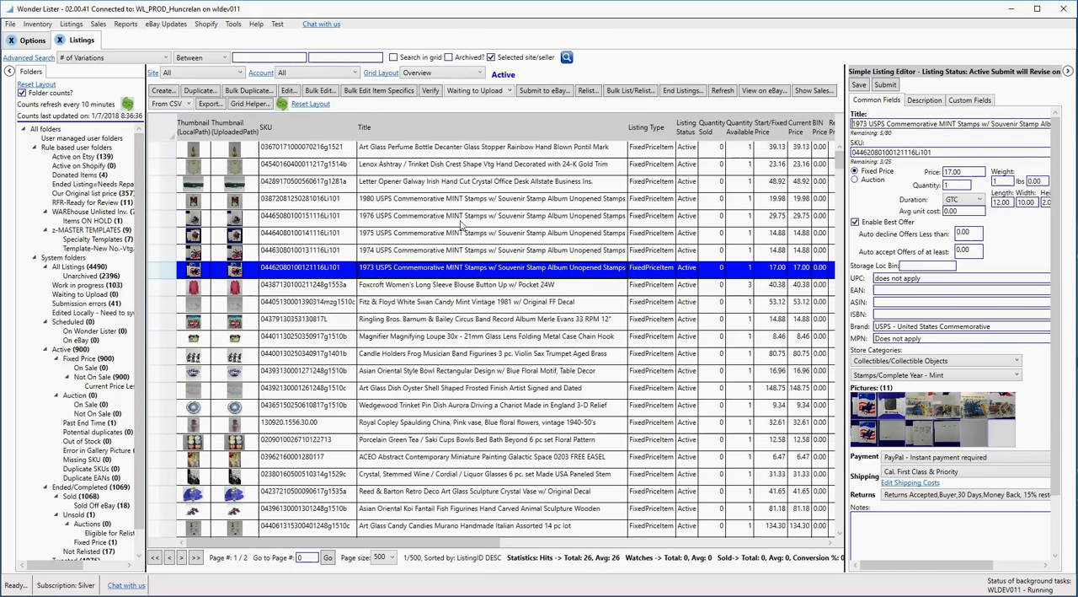
double_click(461, 181)
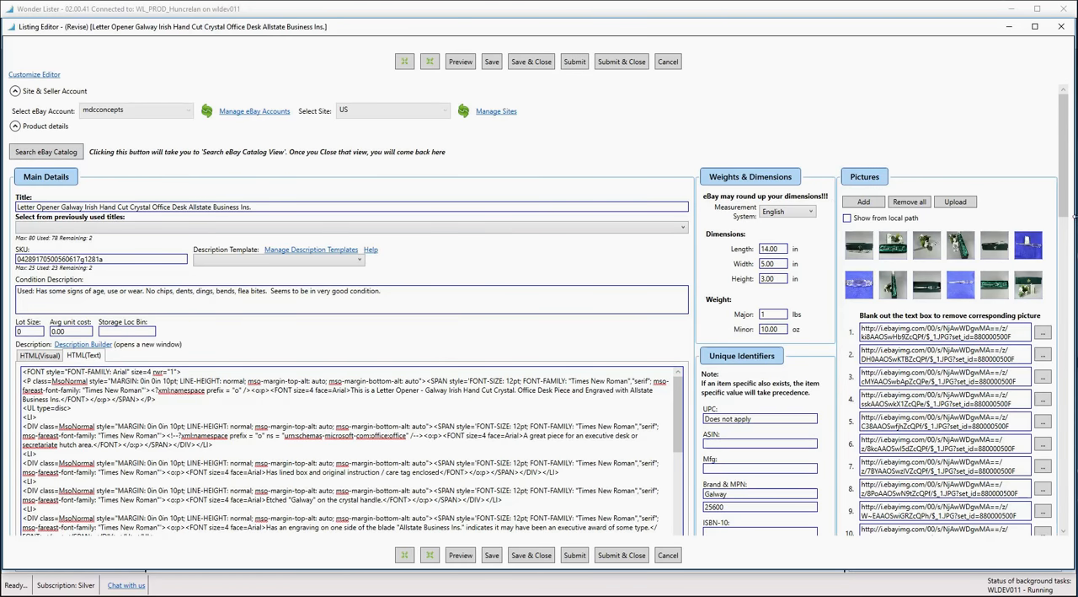
- Look through the whole single-page editor of the letter opener listing and collapse all its sections
left_click_drag(1065, 187, 1068, 355)
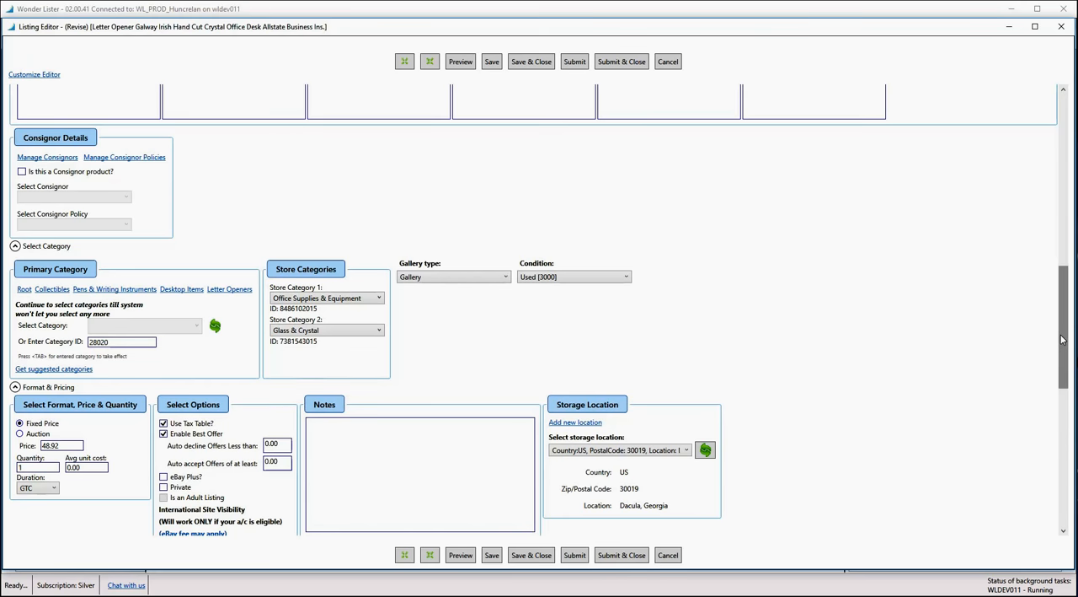
left_click_drag(1066, 333, 1066, 455)
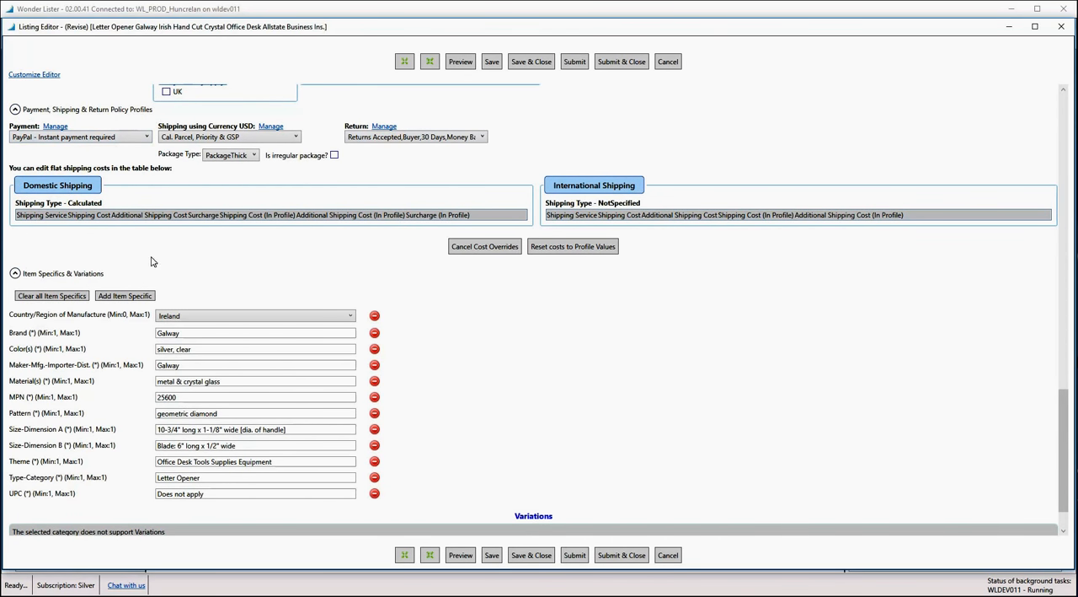
left_click(432, 62)
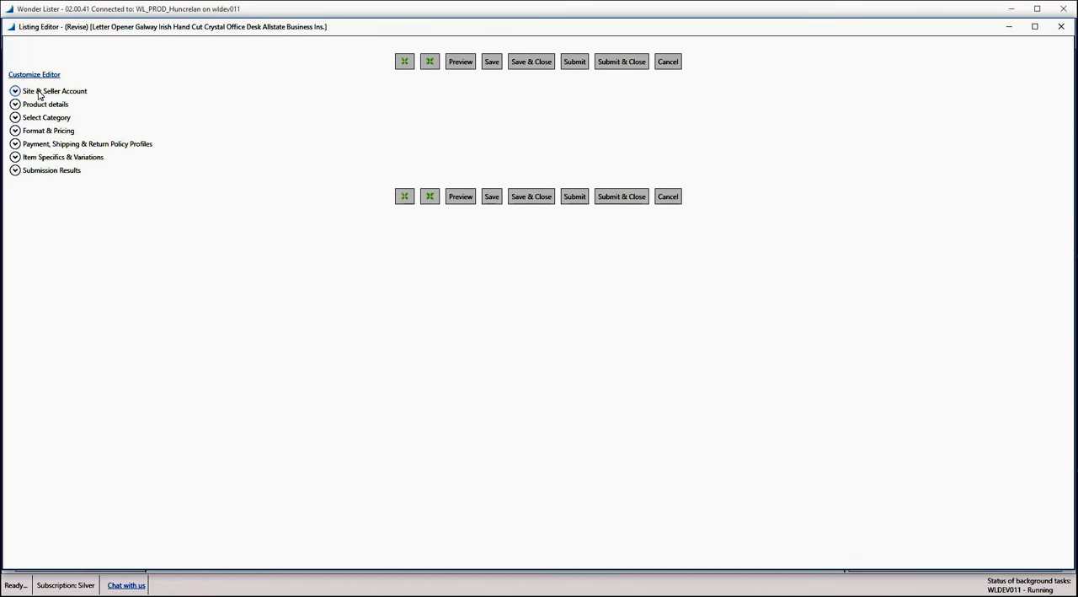
- Examine the payment and shipping, Format & Pricing and Select Category sections individually, re-expand all sections, and close the editor without saving
left_click(15, 144)
left_click(15, 144)
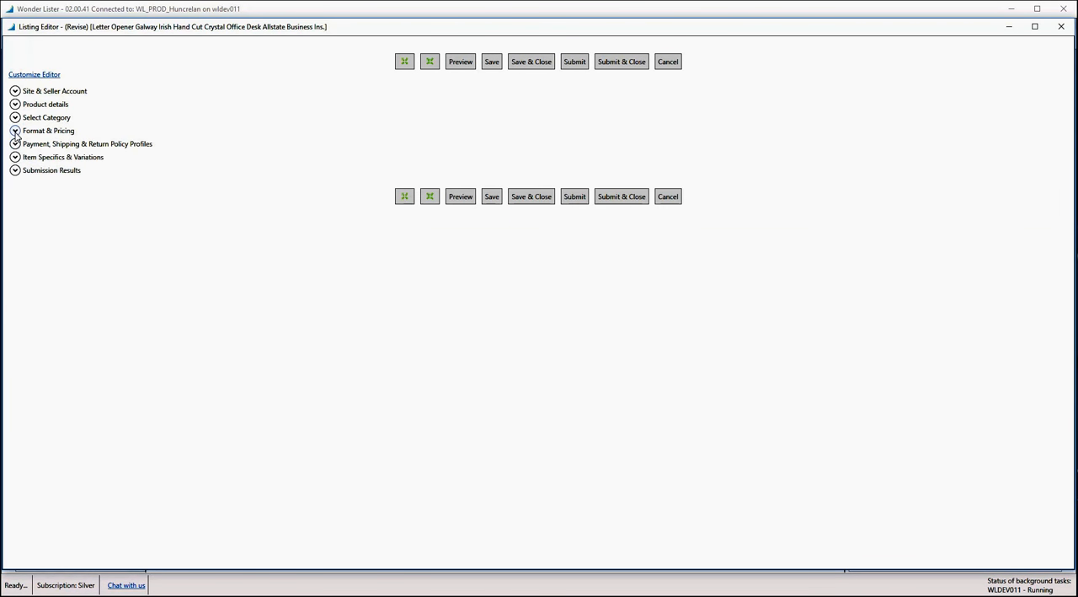
left_click(15, 131)
left_click(16, 131)
left_click(15, 118)
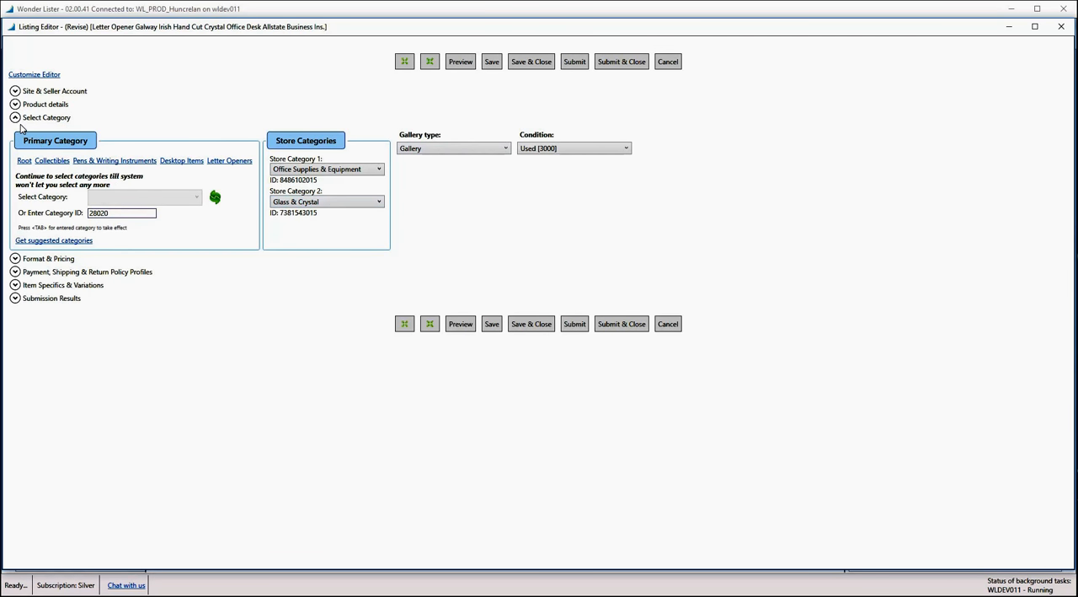
left_click(15, 118)
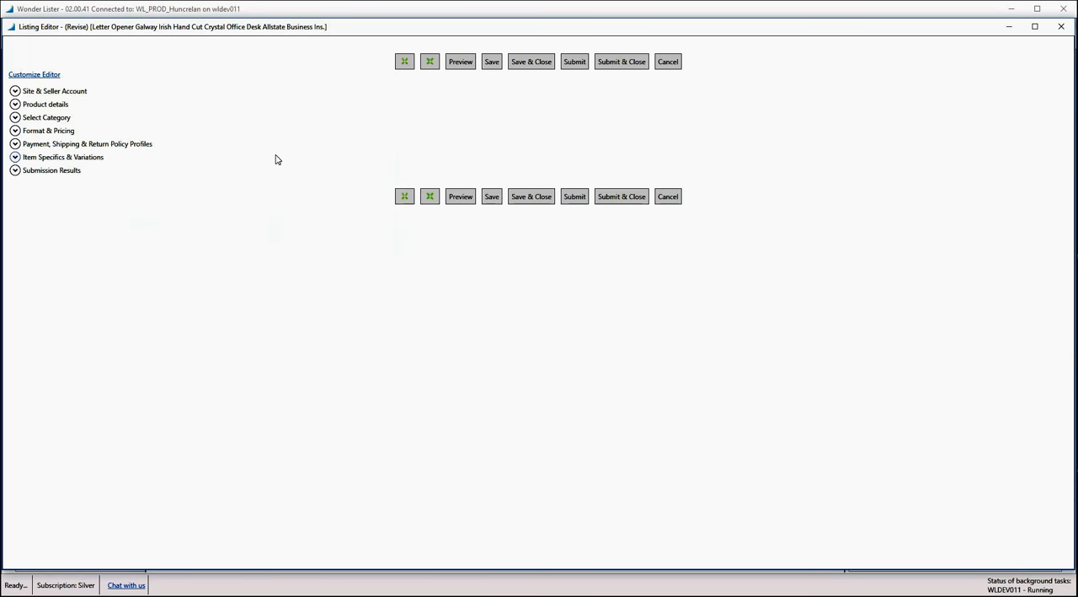
left_click(405, 63)
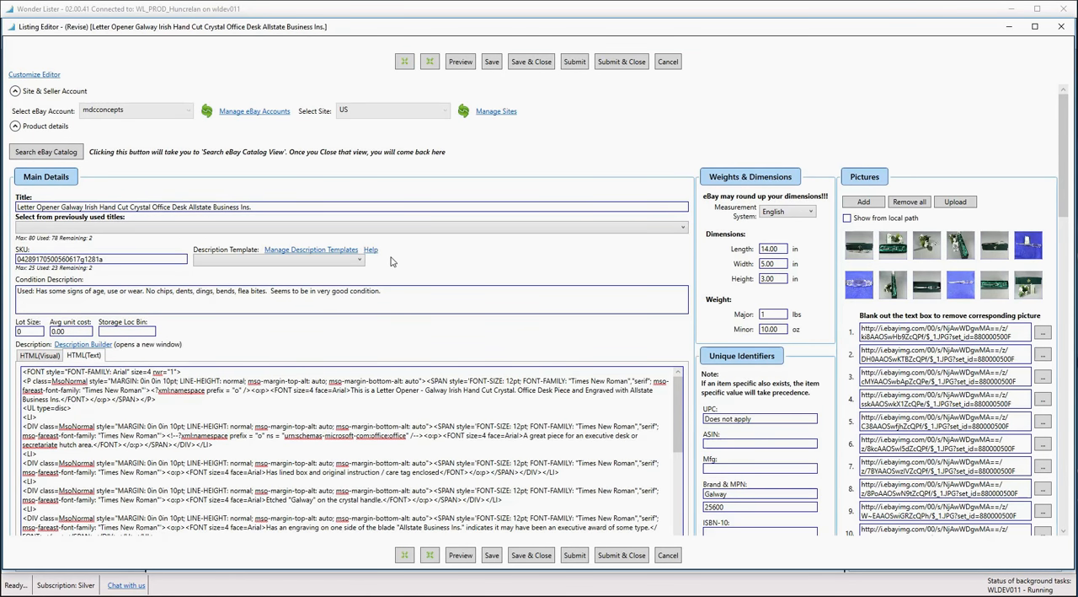
left_click(671, 65)
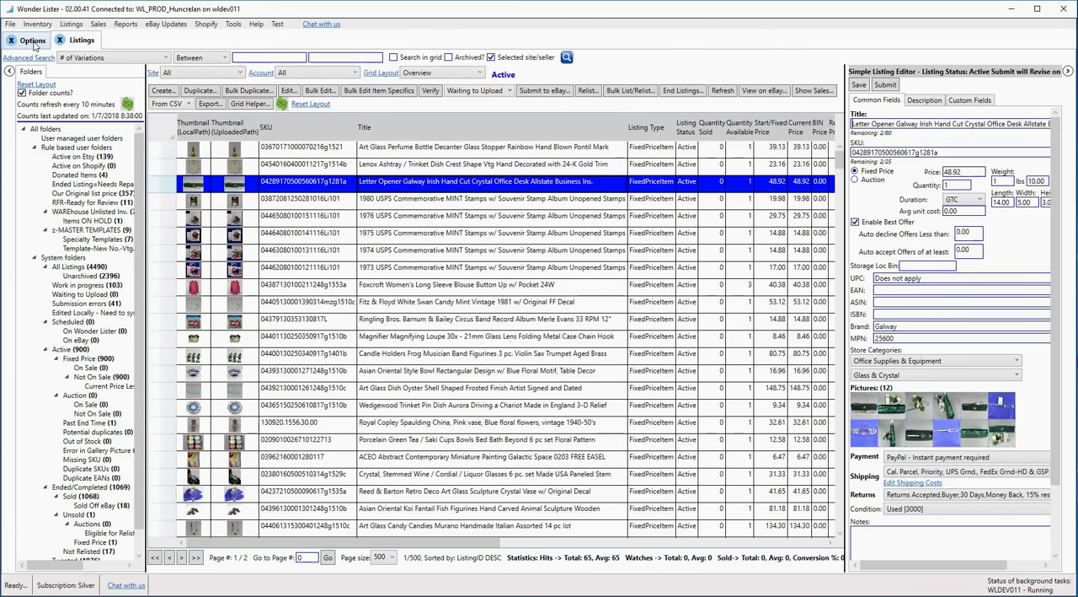
- Return to the preferences, turn on Show Listing Editor as Tabs and save the settings
left_click(34, 42)
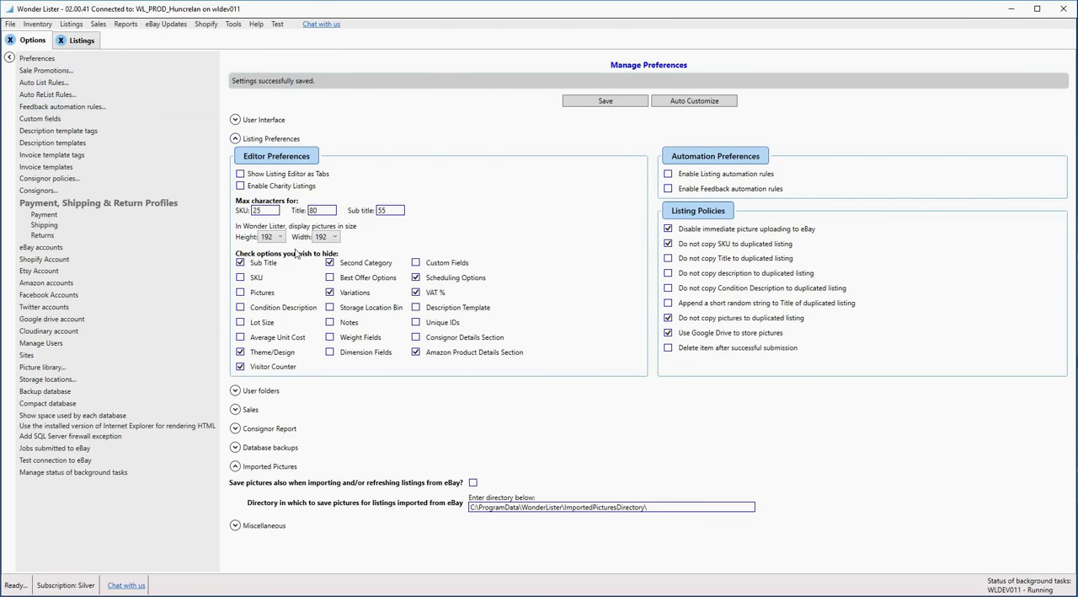
left_click(241, 173)
left_click(621, 103)
- Reopen the Galway letter opener listing, examine its eBay Details, Custom Fields, Item specifics, Variations and Product details pages, and close it without saving
left_click(82, 40)
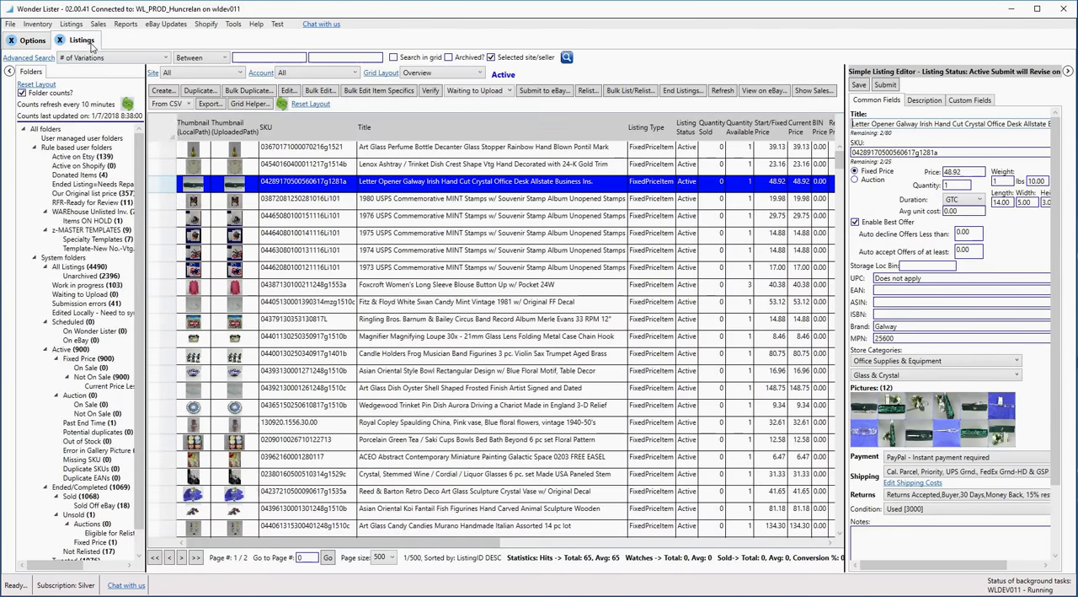
double_click(408, 187)
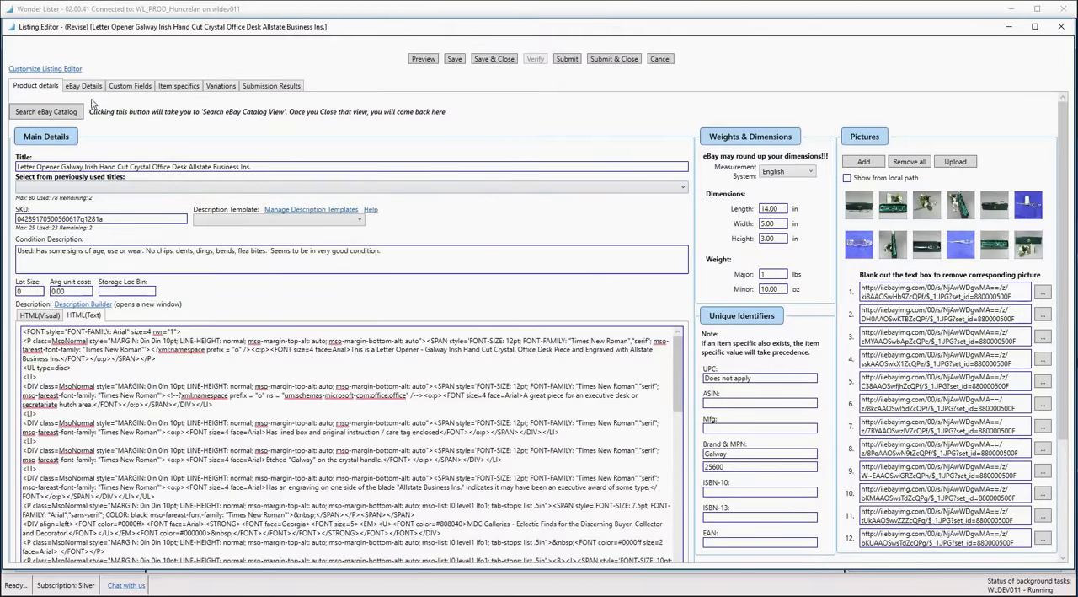
left_click(74, 87)
left_click(123, 90)
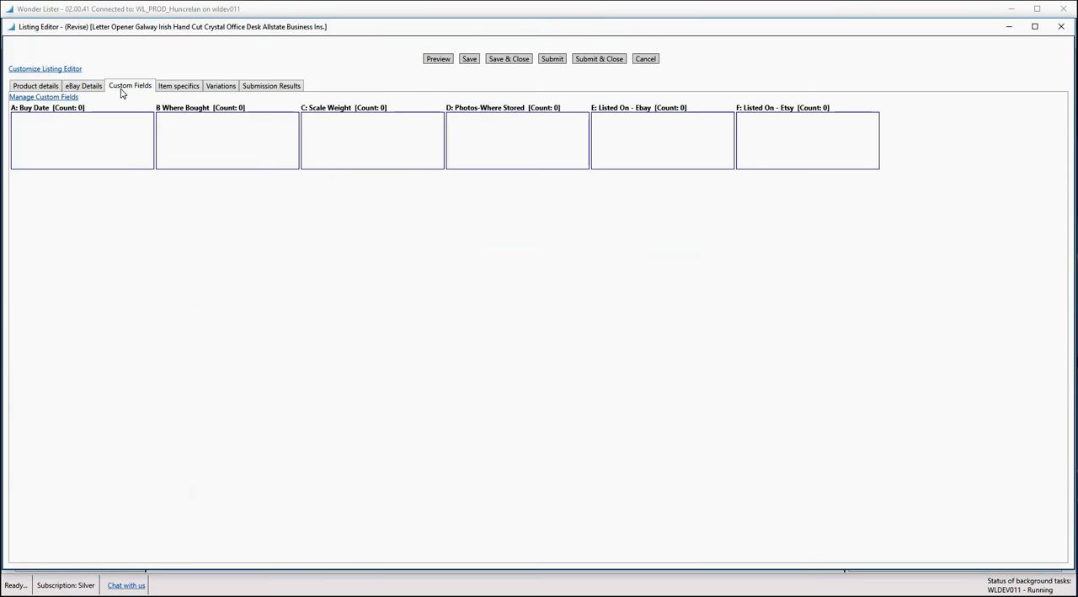
left_click(177, 87)
left_click(215, 89)
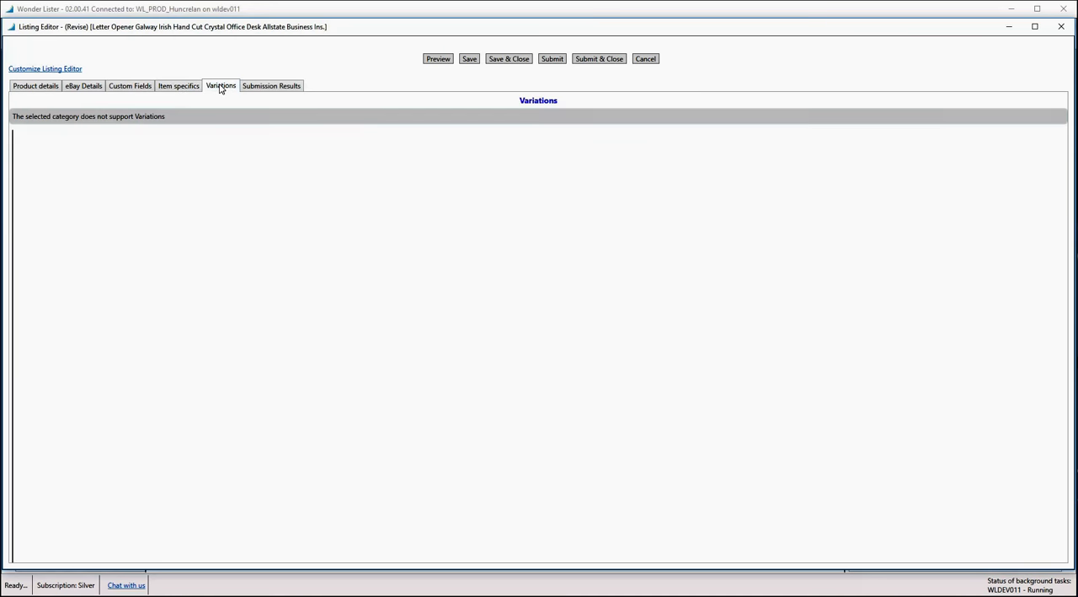
left_click(145, 89)
left_click(96, 92)
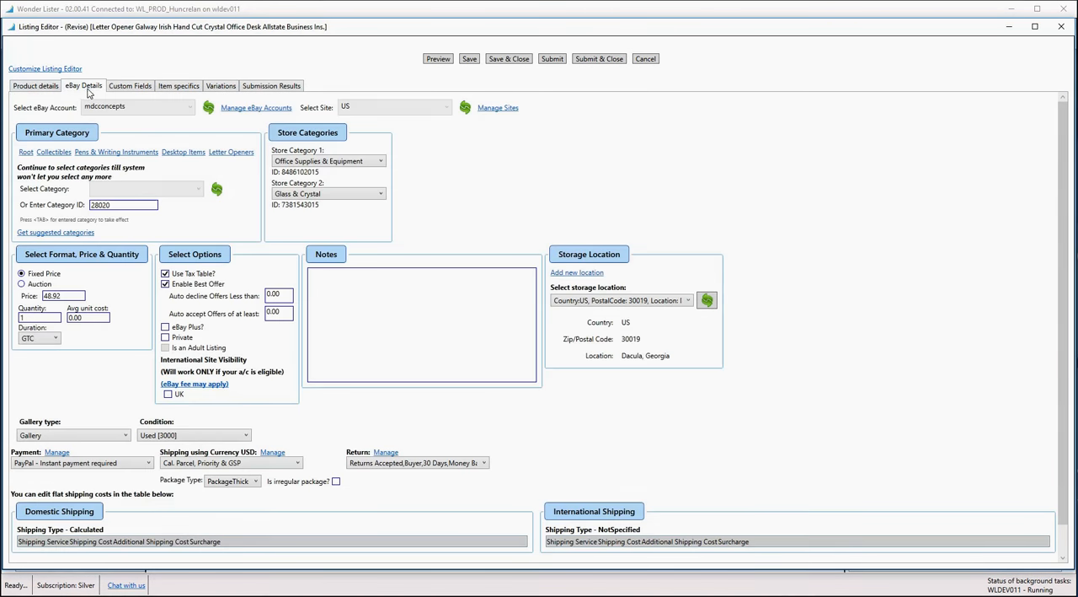
left_click(39, 90)
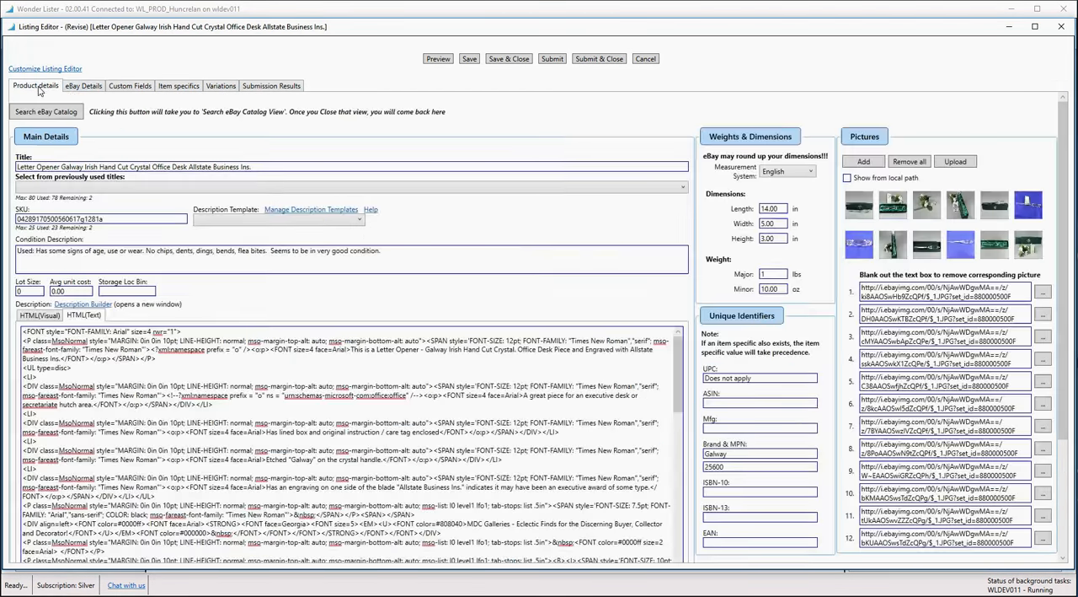
left_click(644, 61)
- Review the maximum character limits for title, subtitle and SKU and the available picture display heights in the editor preferences
left_click(32, 39)
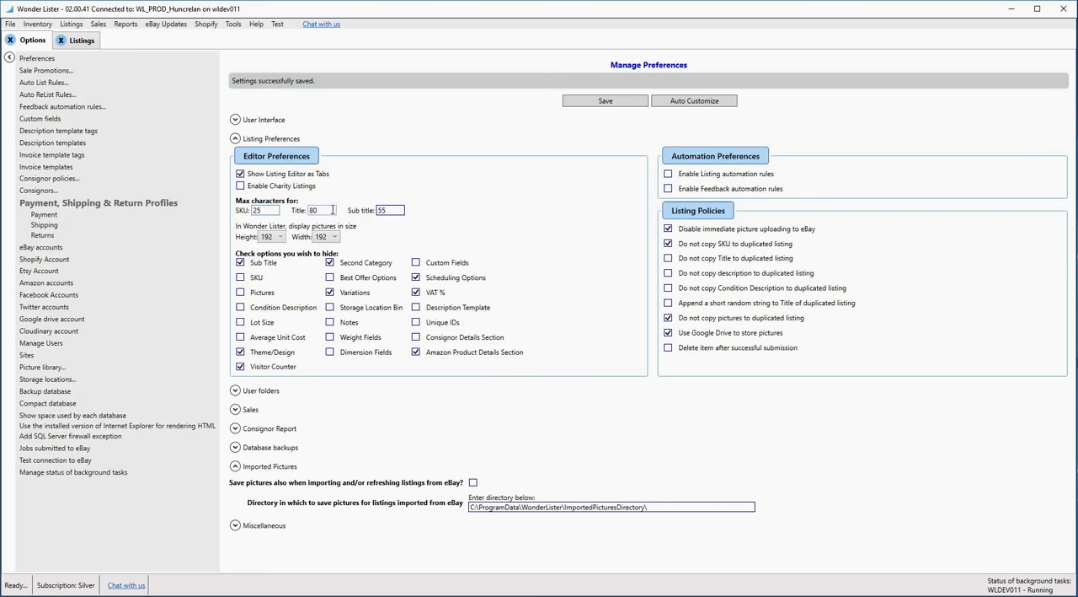
left_click_drag(334, 210, 295, 211)
left_click_drag(398, 211, 378, 212)
double_click(271, 211)
left_click(280, 237)
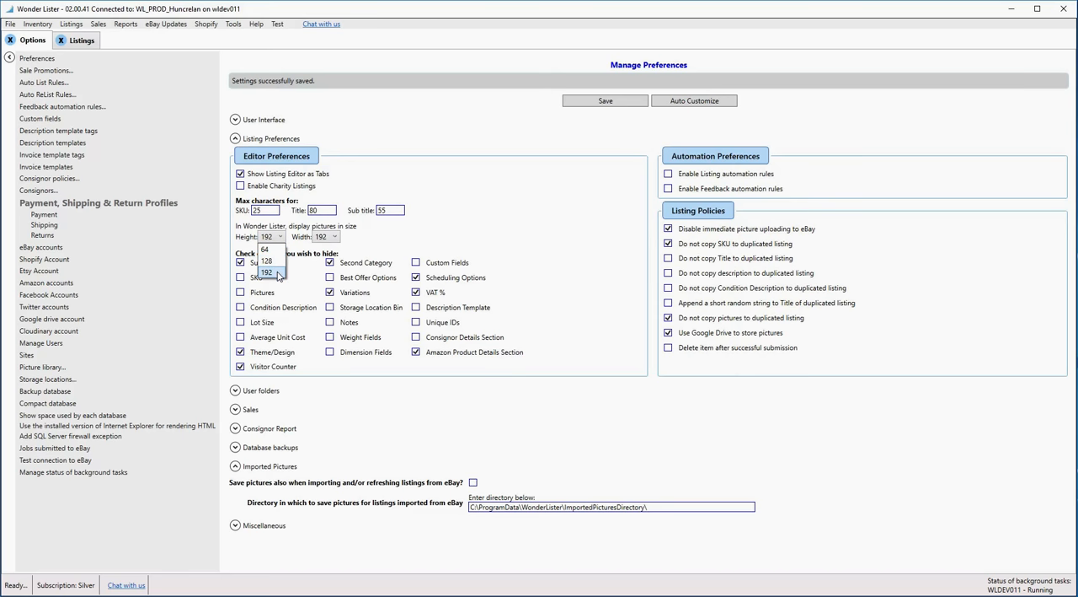
left_click(375, 249)
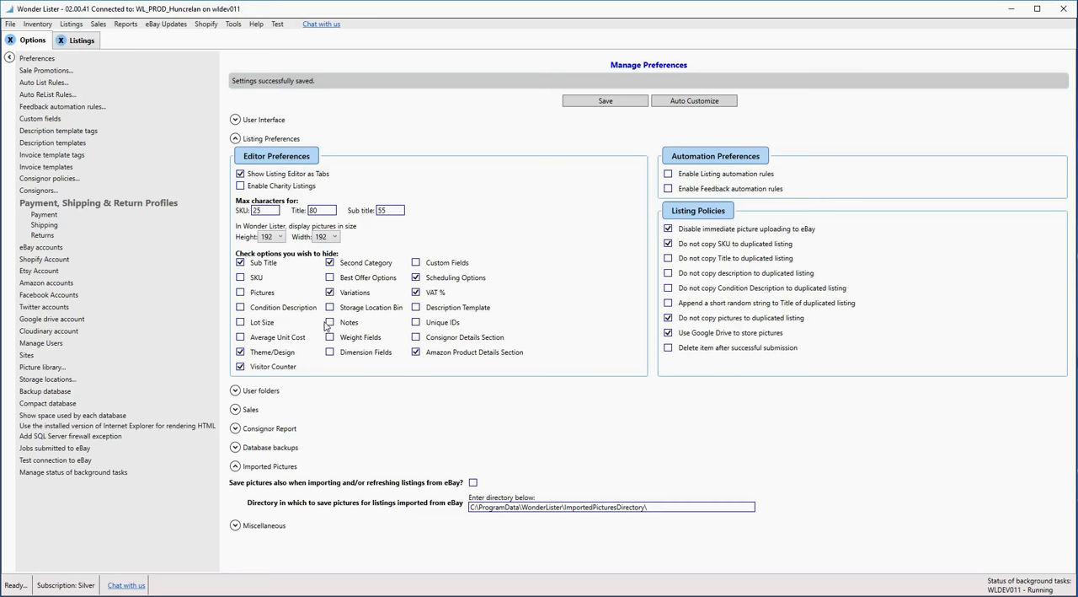
- Unhide Variations, hide Notes, Weight Fields and Dimension Fields in the editor preferences, and save the settings
left_click(330, 262)
left_click(330, 292)
left_click(330, 322)
left_click(329, 337)
left_click(330, 351)
left_click(603, 101)
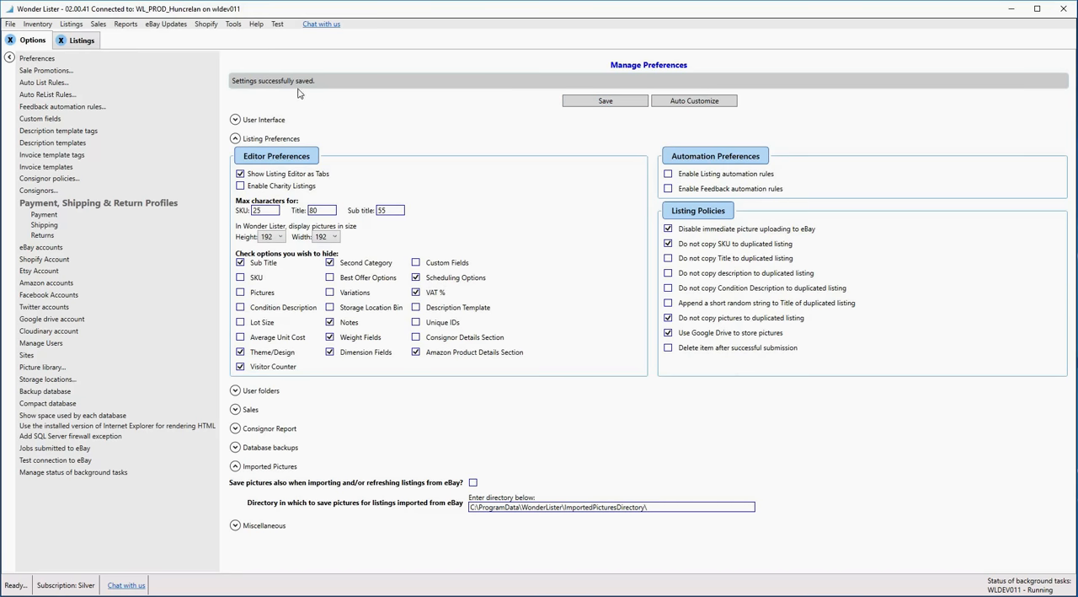